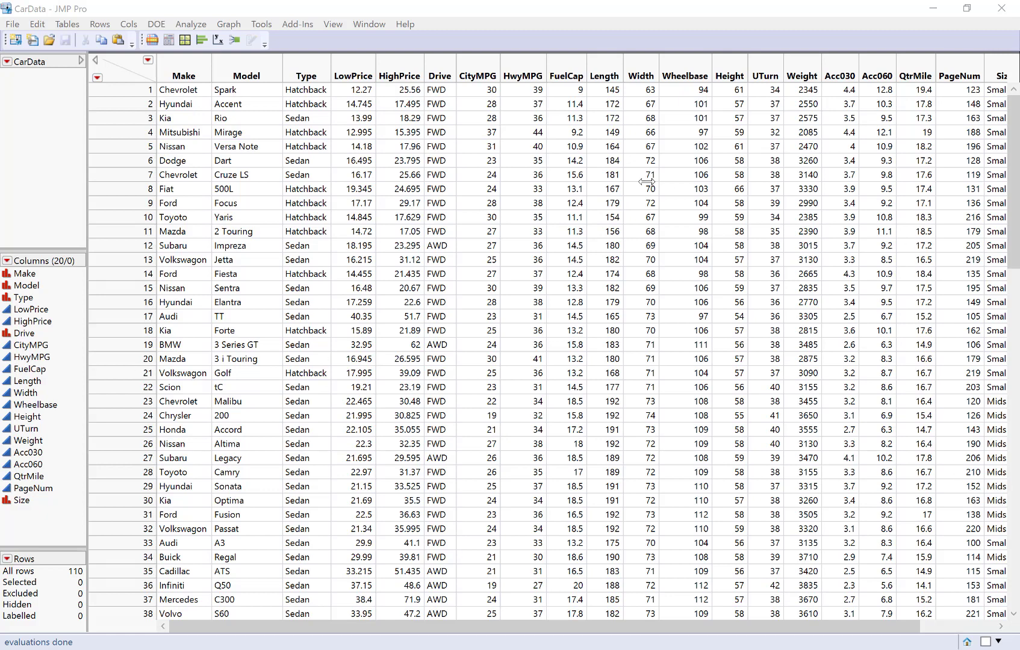
- Select the Drive and then Size columns in the CarData table, then clear the column selection
click(440, 65)
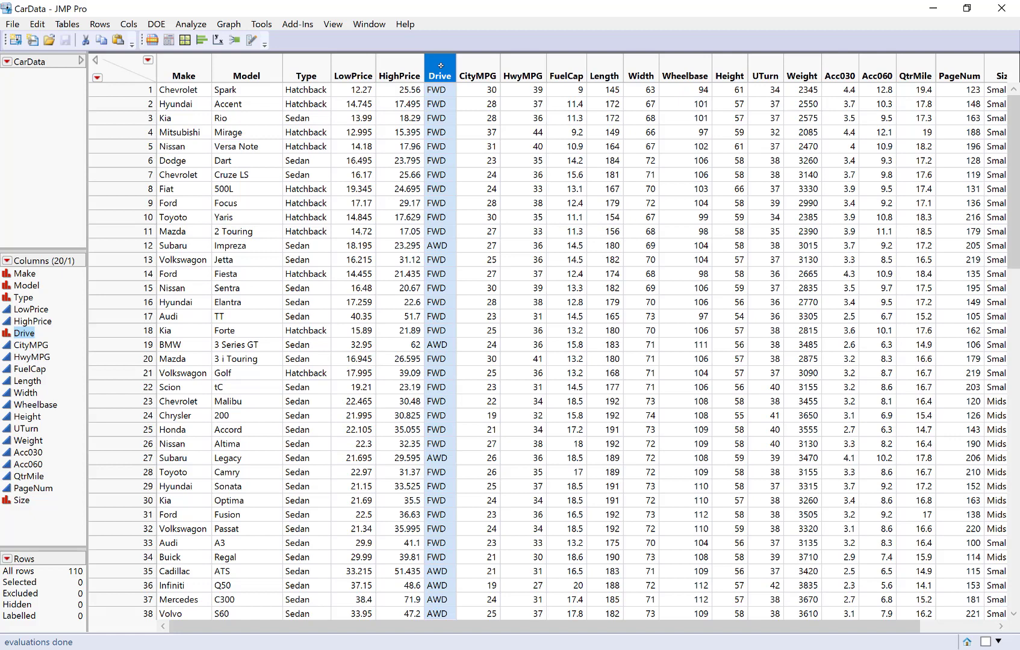
click(995, 71)
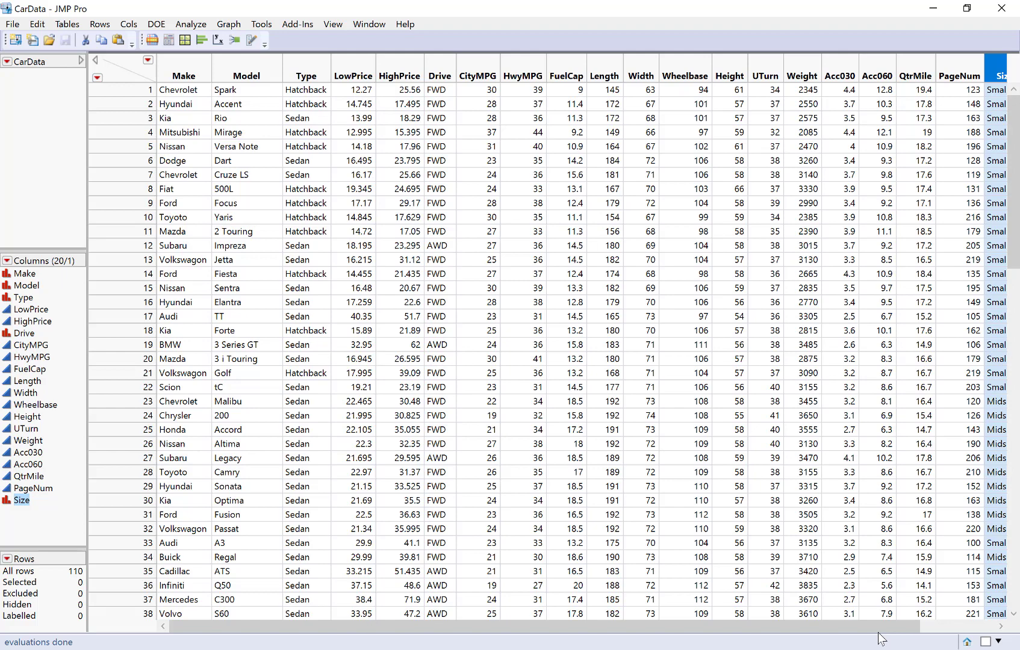
drag(915, 628, 673, 633)
click(121, 63)
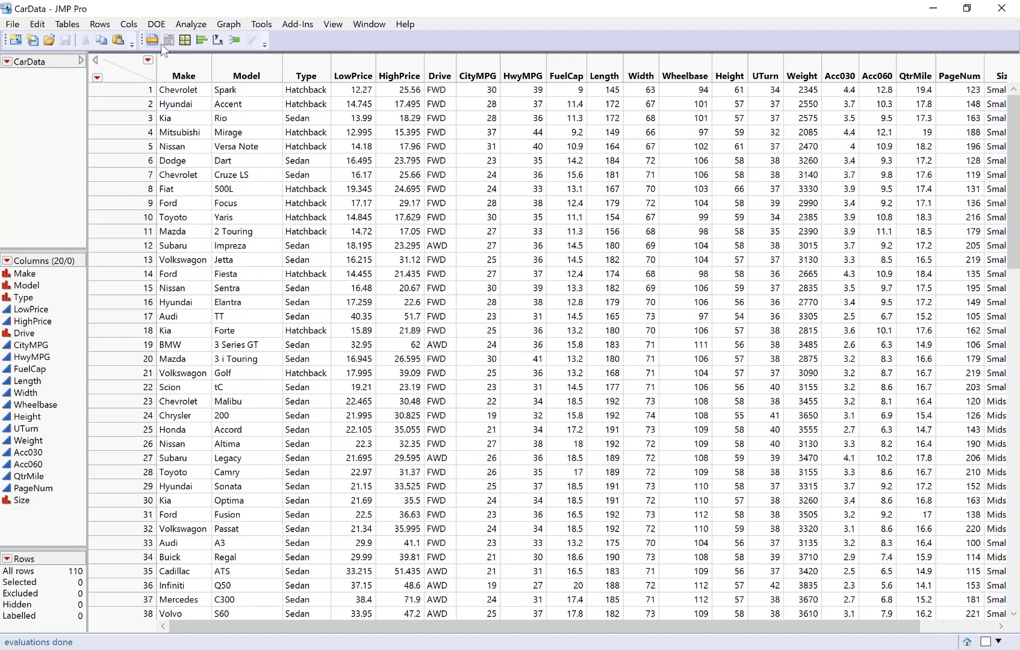
- Start a Distribution analysis with Size assigned to Y, Columns
click(196, 24)
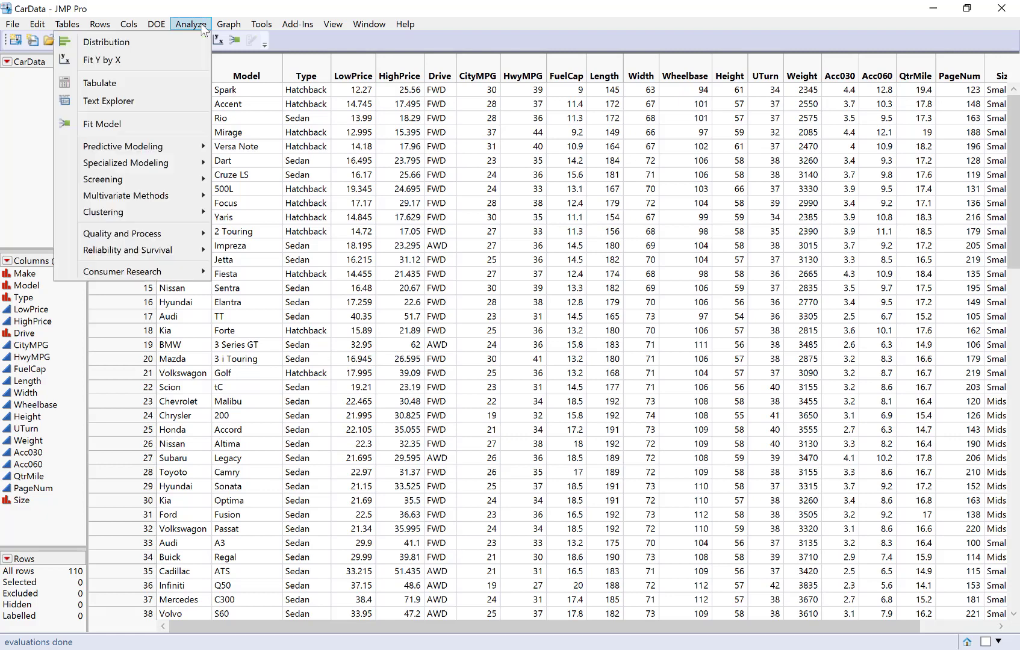
click(154, 46)
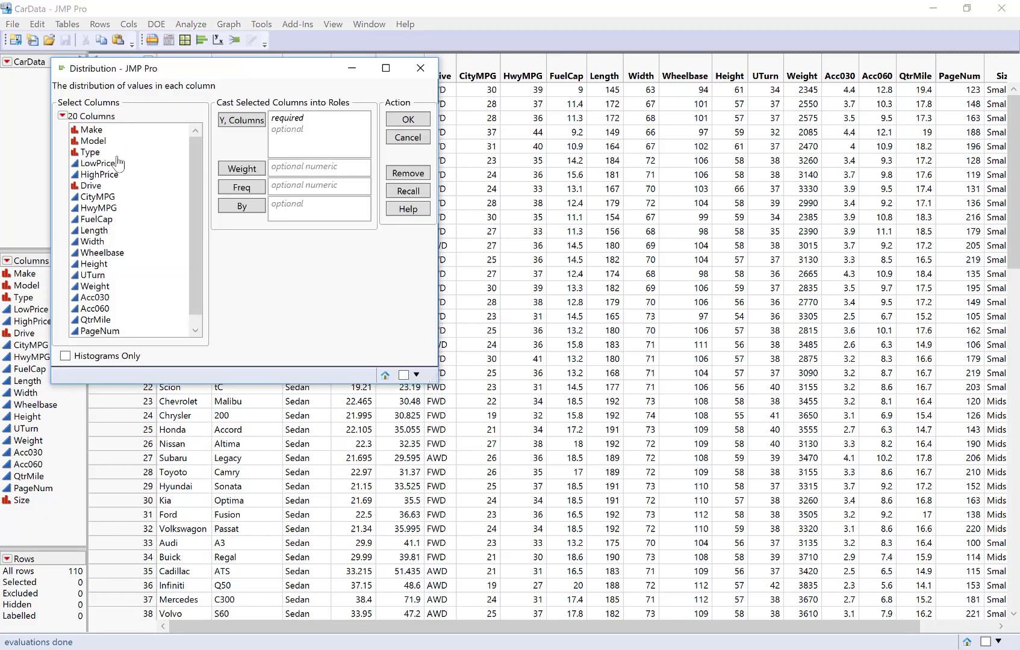
scroll(108, 217, down, 1)
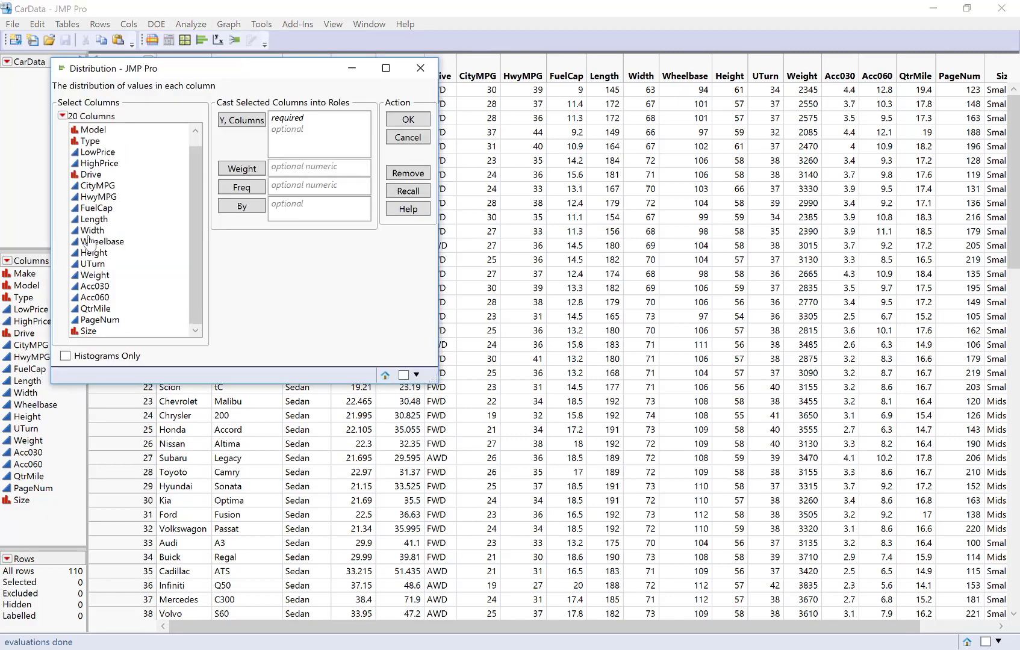
click(84, 331)
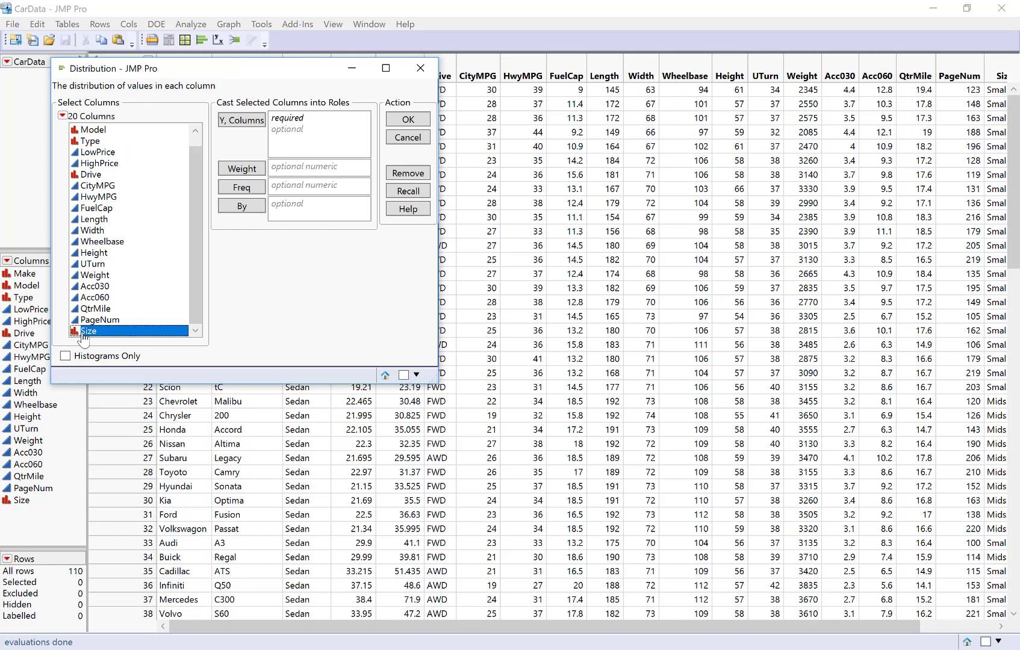
click(247, 121)
- Run the Size distribution, stack it horizontally, and move and enlarge the report window
click(408, 124)
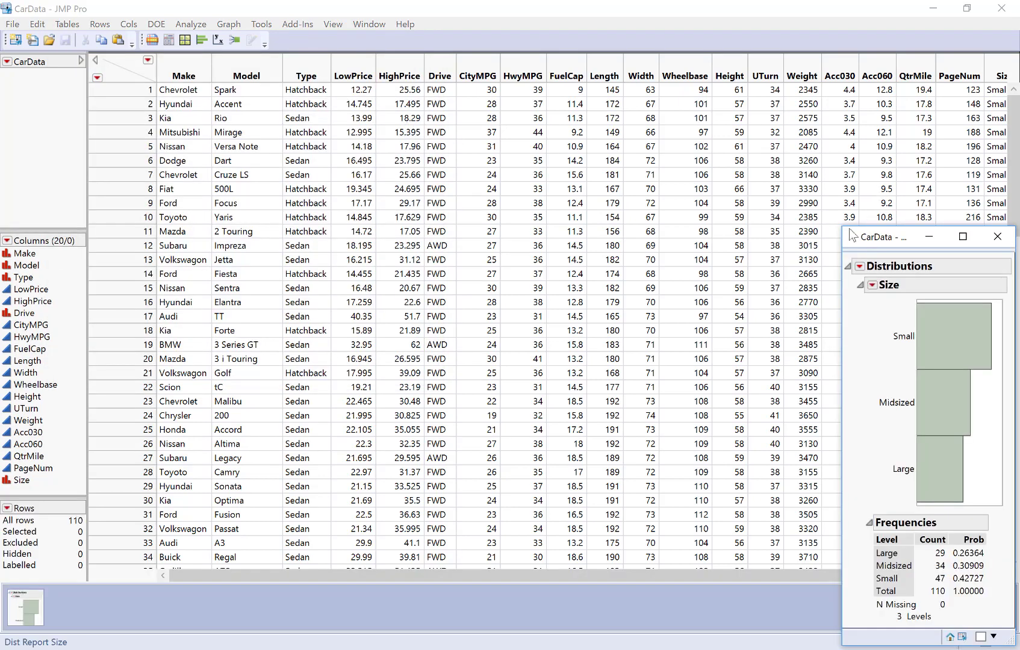
drag(849, 230, 469, 72)
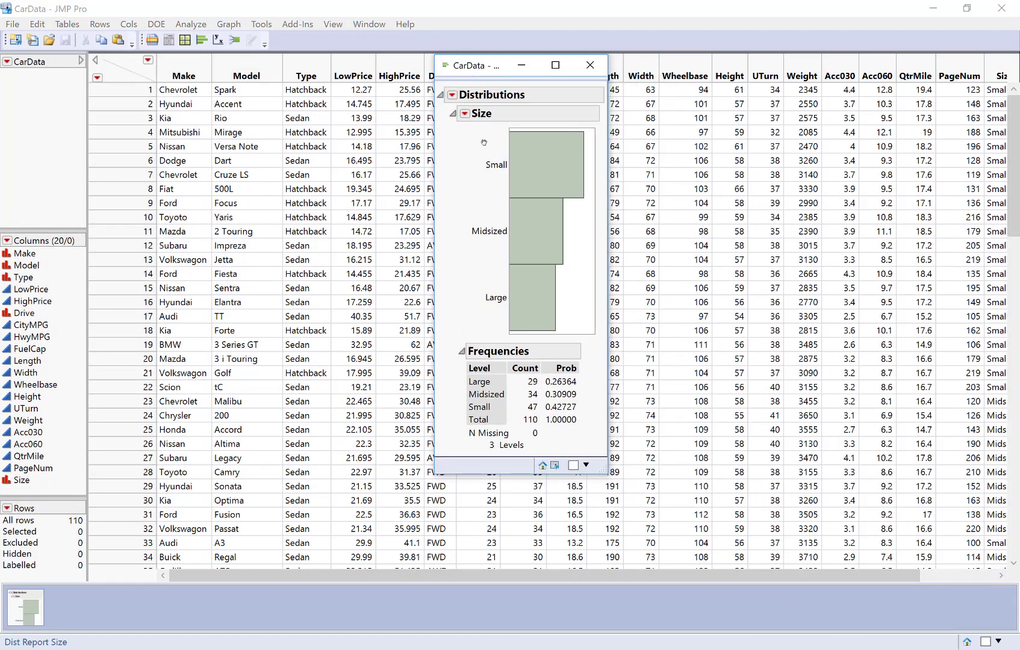
click(452, 95)
click(312, 129)
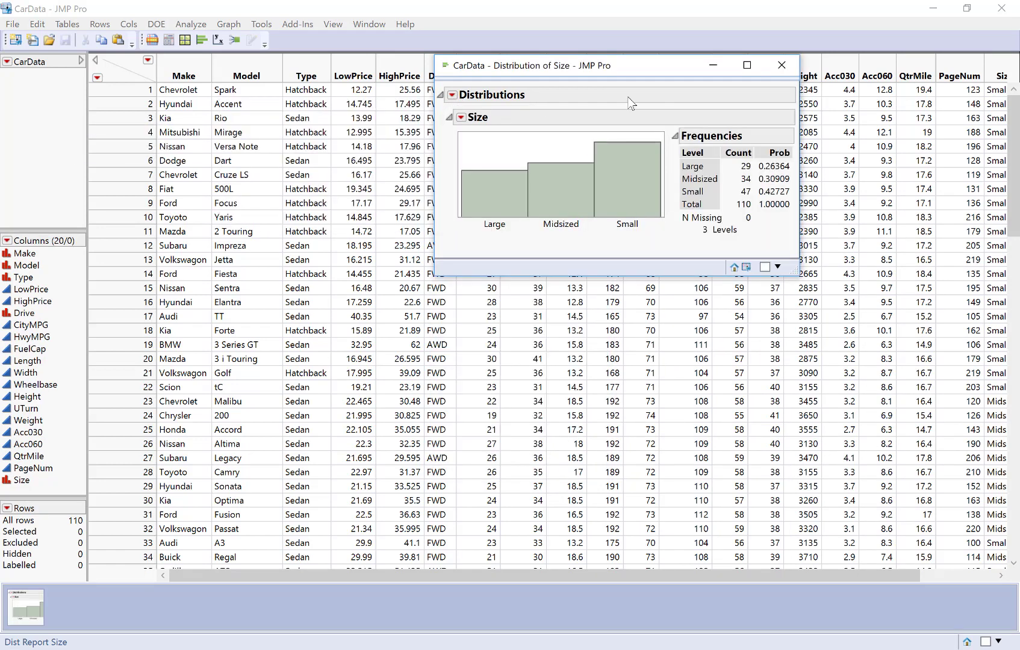
drag(658, 71, 556, 93)
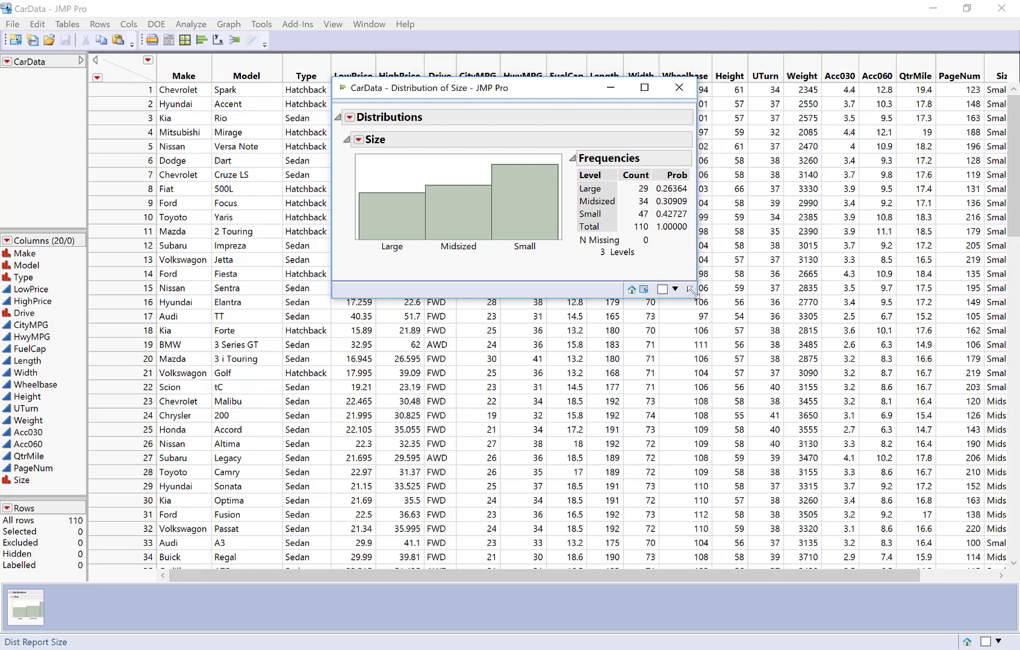
drag(689, 291, 759, 314)
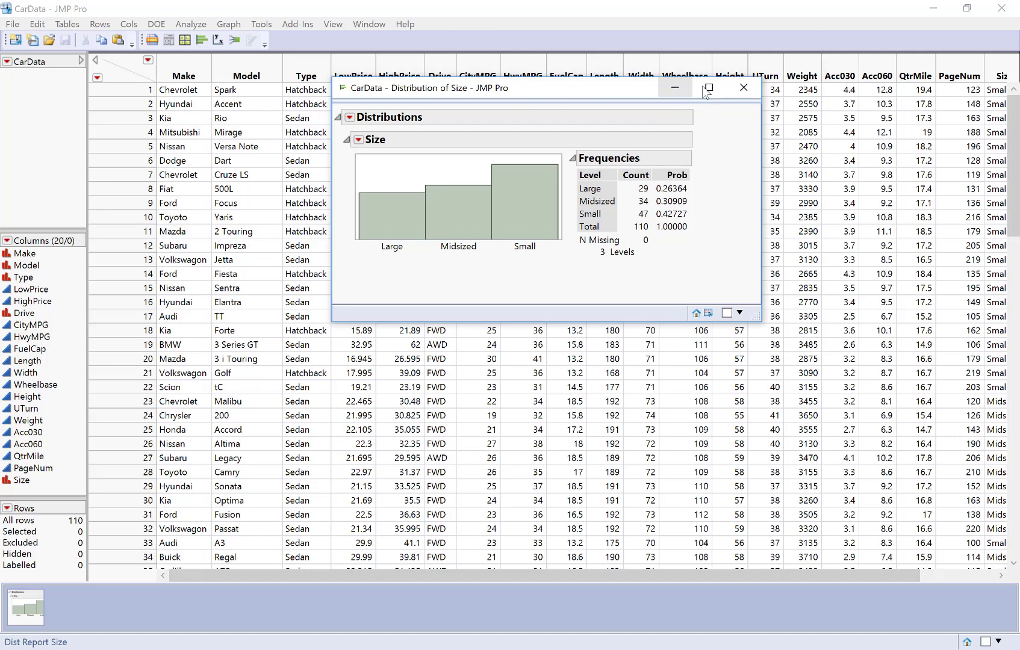
- Close the Size distribution report and start a Fit Y by X analysis, centred on screen
click(741, 90)
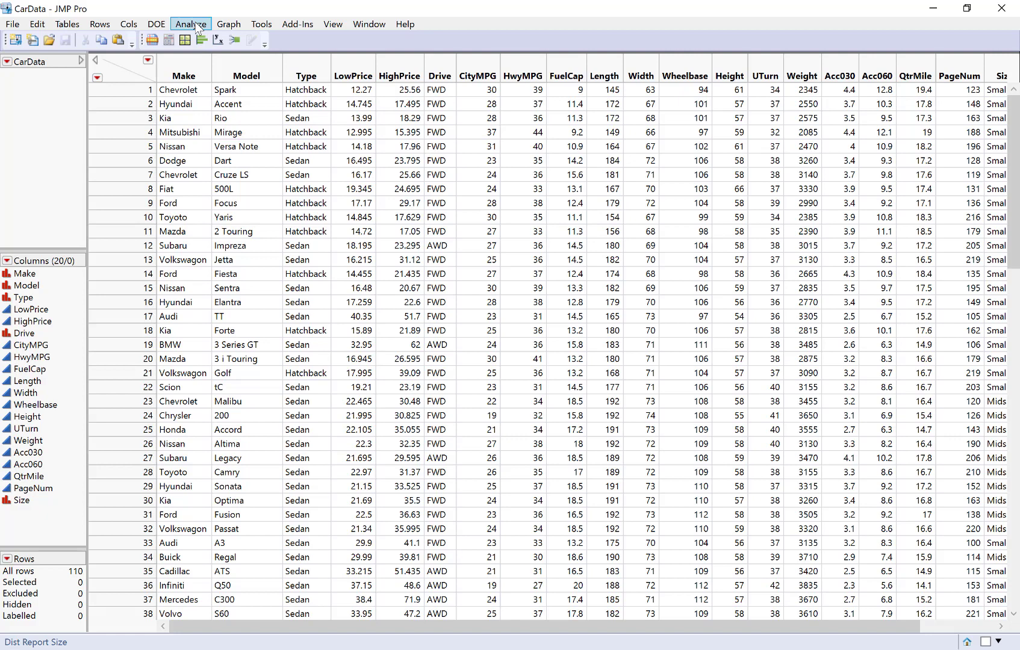
click(197, 24)
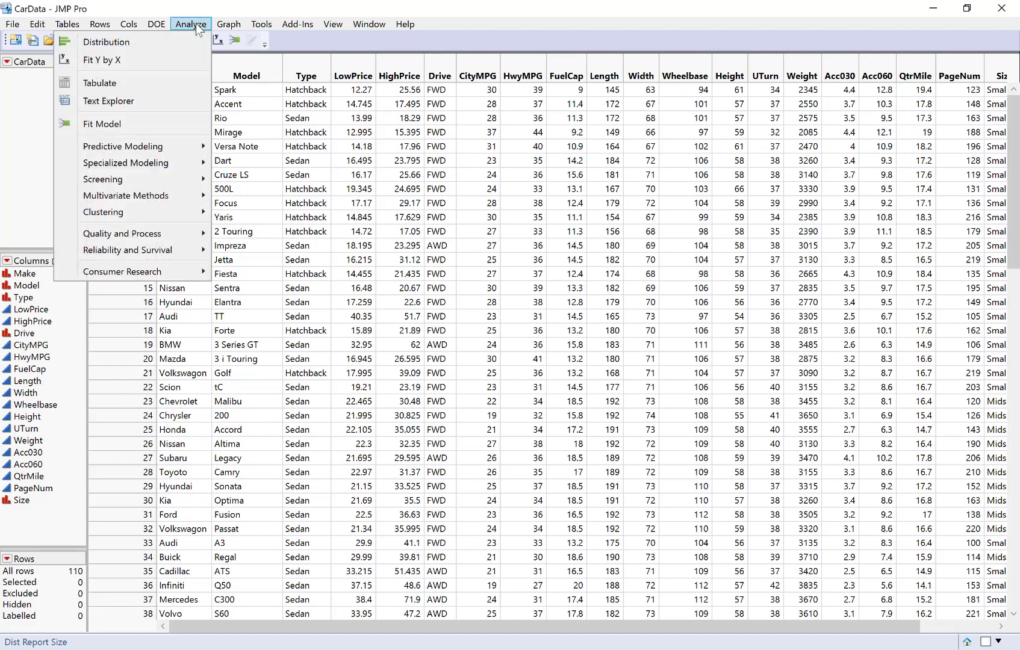
click(174, 58)
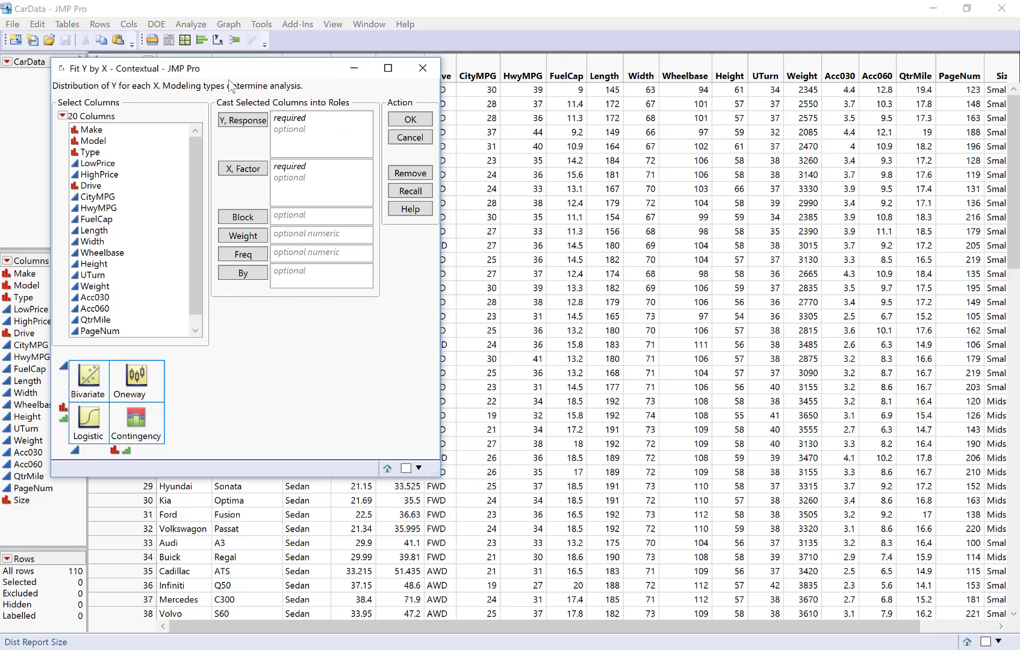
drag(262, 68, 476, 78)
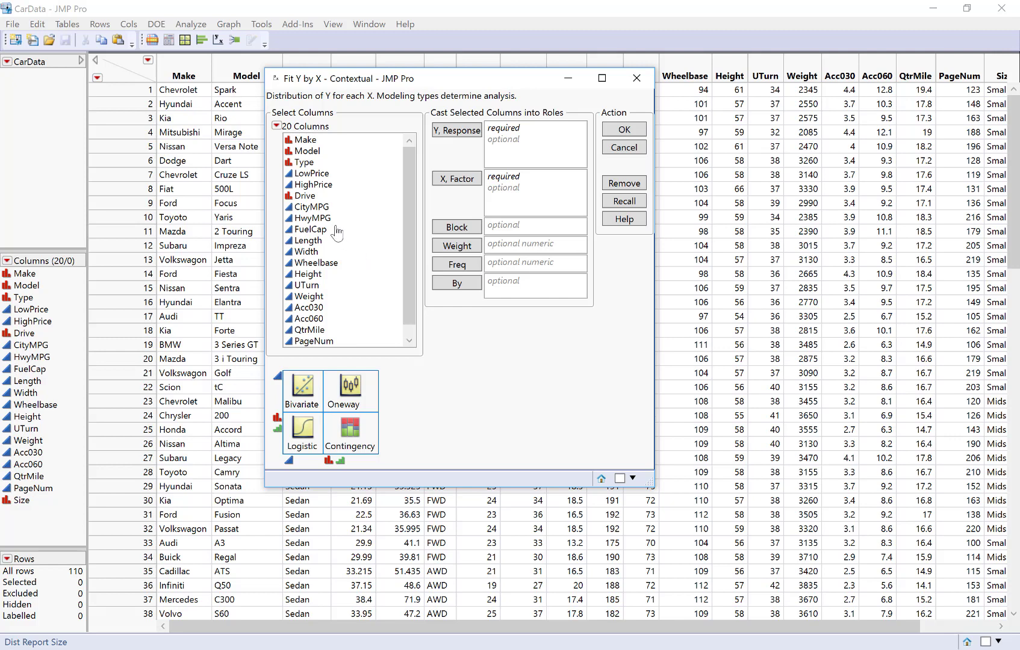
- Cast Drive as Y, Response and Size as X, Factor
click(312, 197)
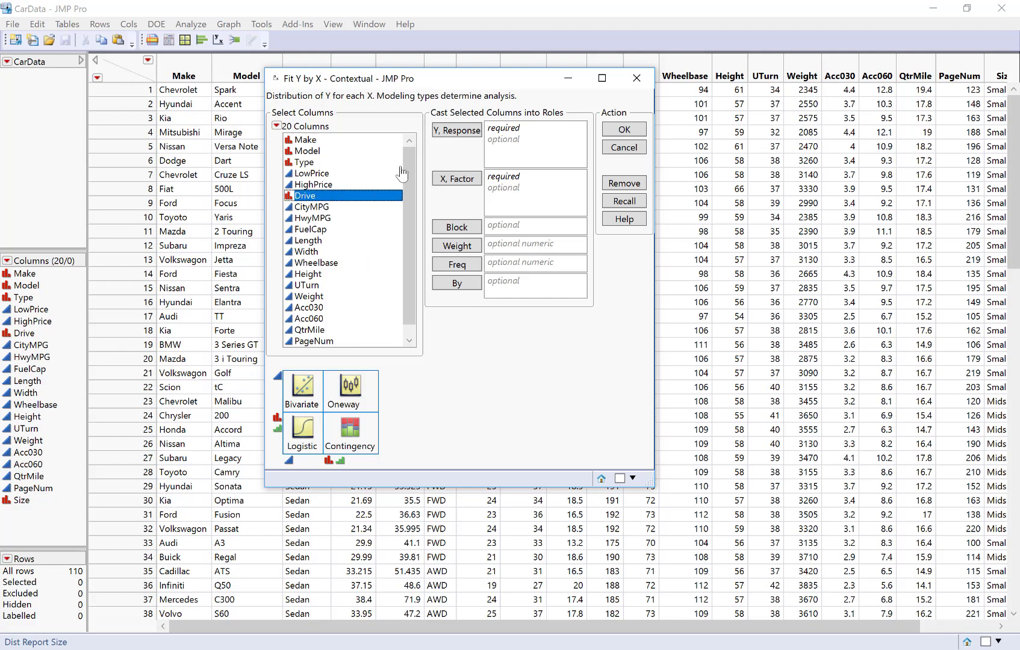
click(458, 138)
scroll(331, 292, down, 1)
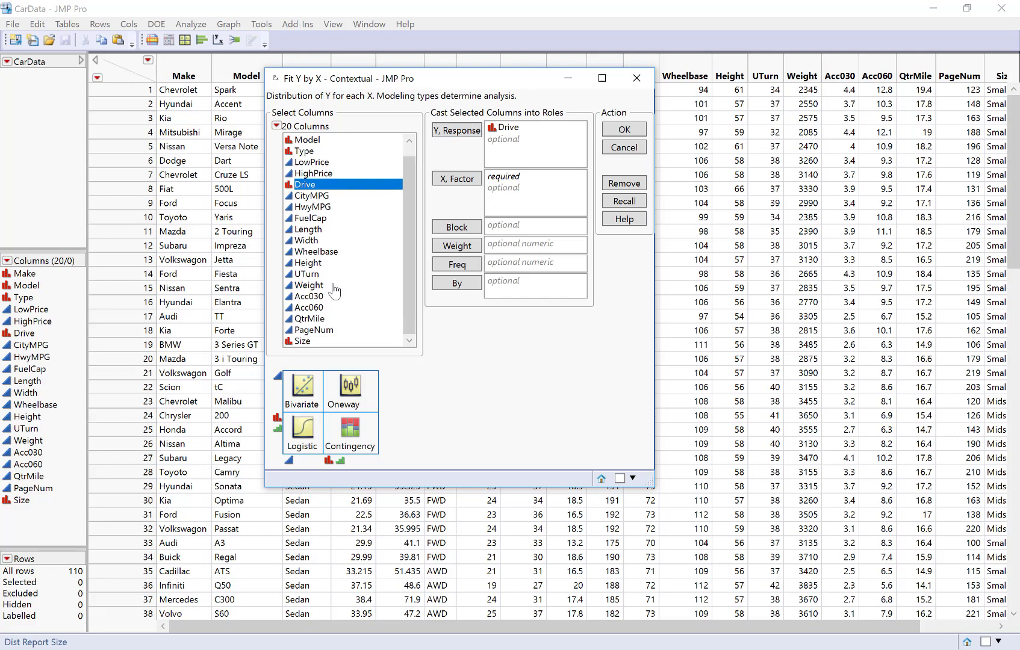
click(313, 341)
click(460, 183)
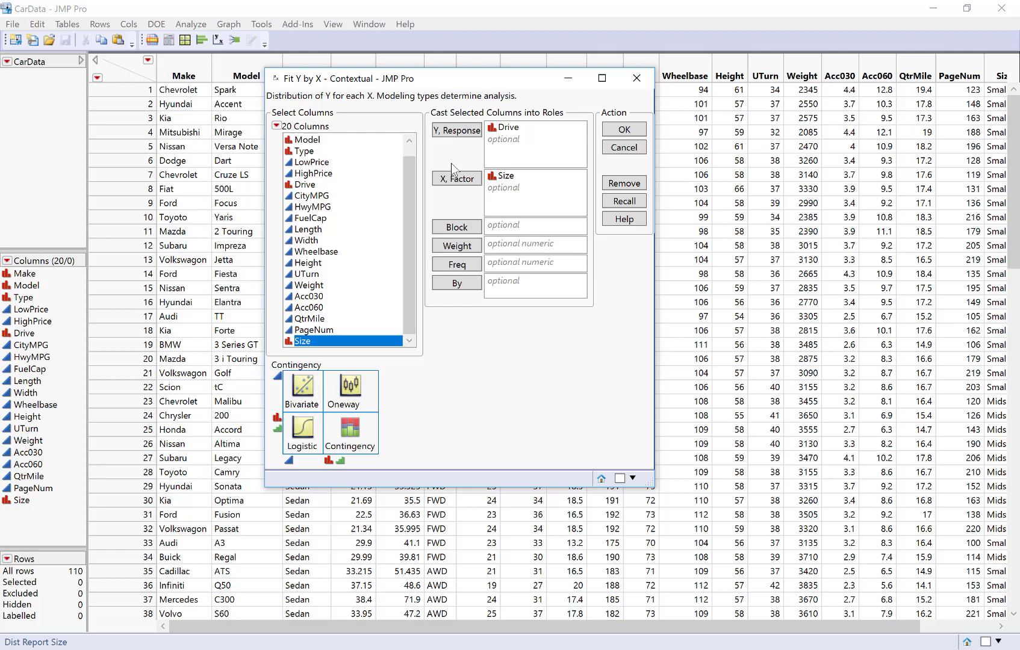
- Run the Drive by Size contingency analysis and widen its report window
click(624, 130)
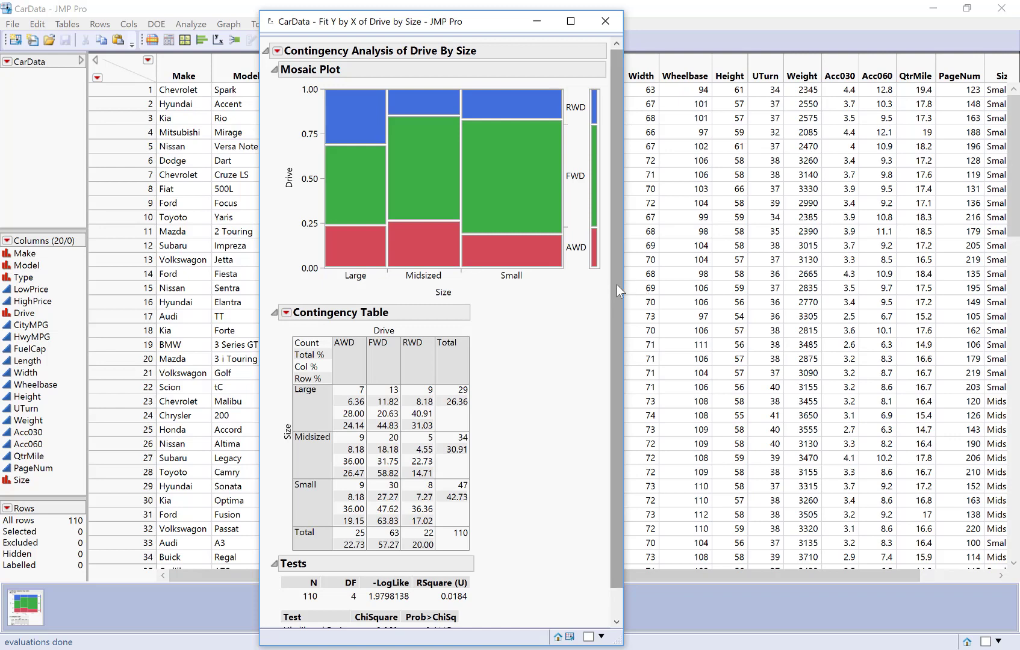
drag(623, 281, 697, 281)
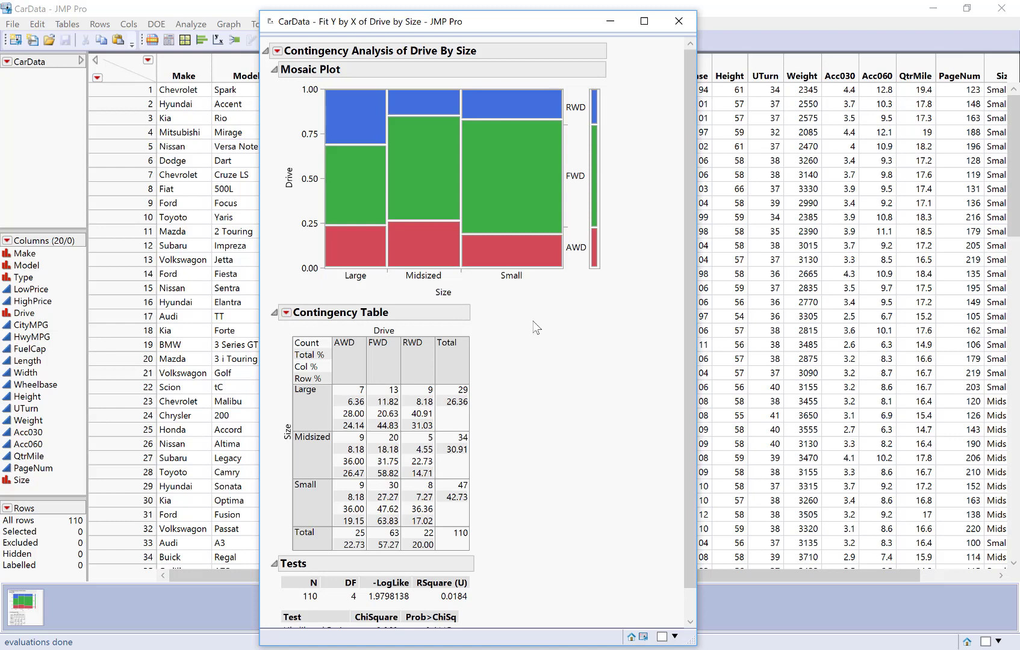
- Scroll down to the Tests section showing Pearson ChiSquare 4.102 and Likelihood Ratio 3.960
scroll(513, 350, down, 1)
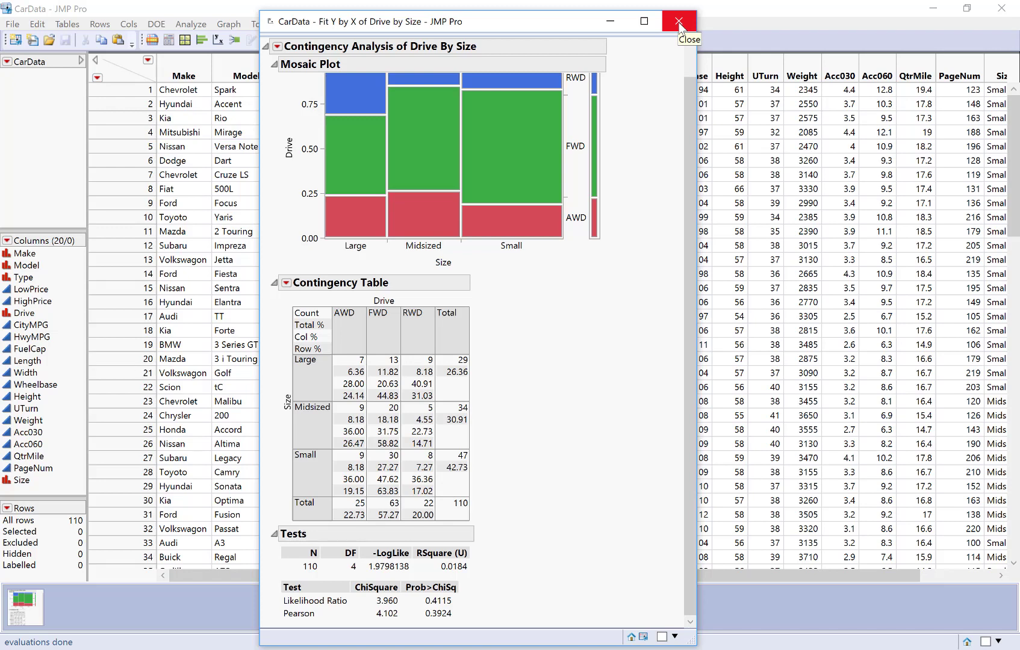
- Close the contingency report and open a blank Graph Builder, moved up and to the left
click(680, 22)
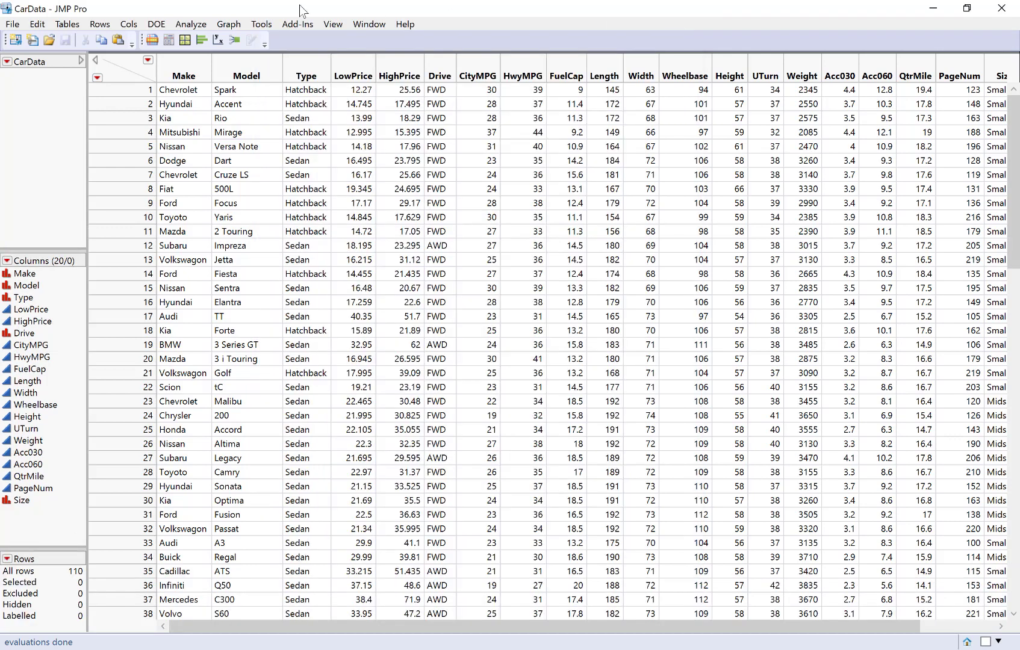
click(232, 27)
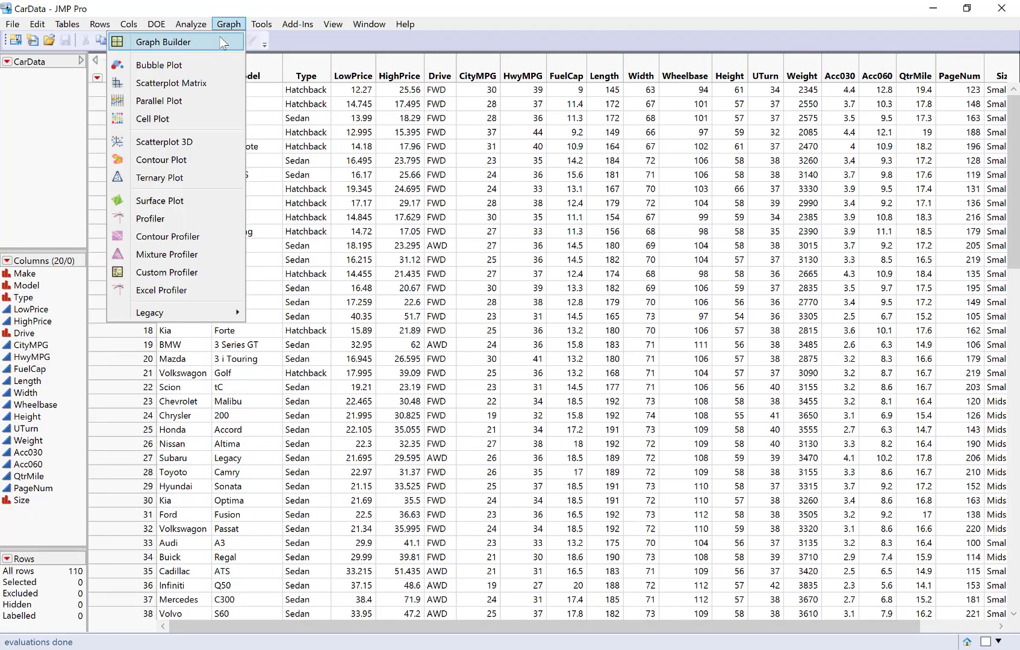
click(223, 43)
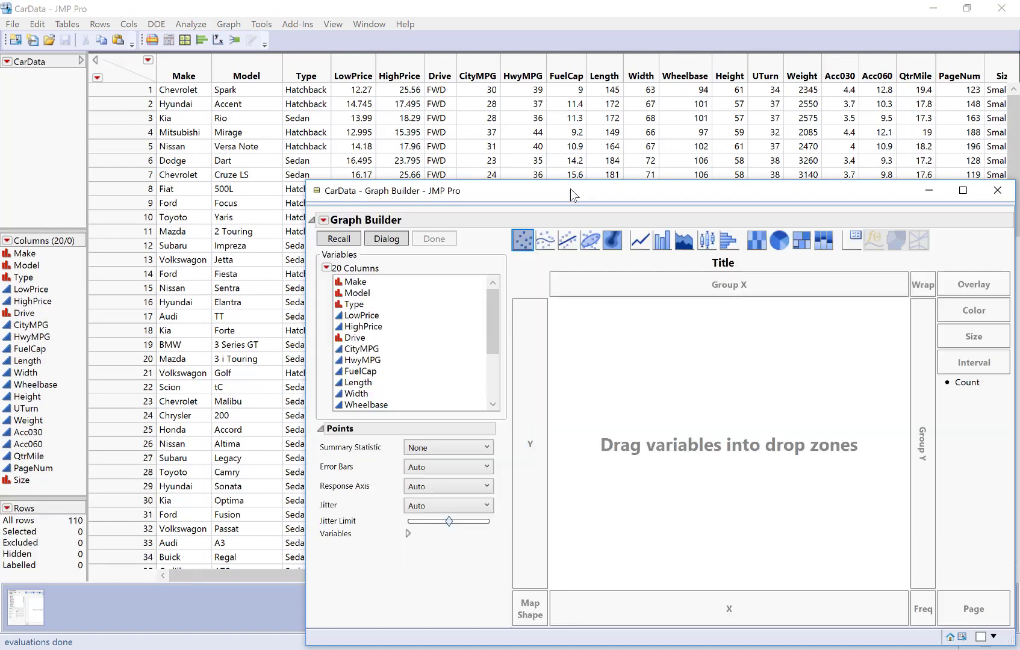
drag(579, 187, 427, 73)
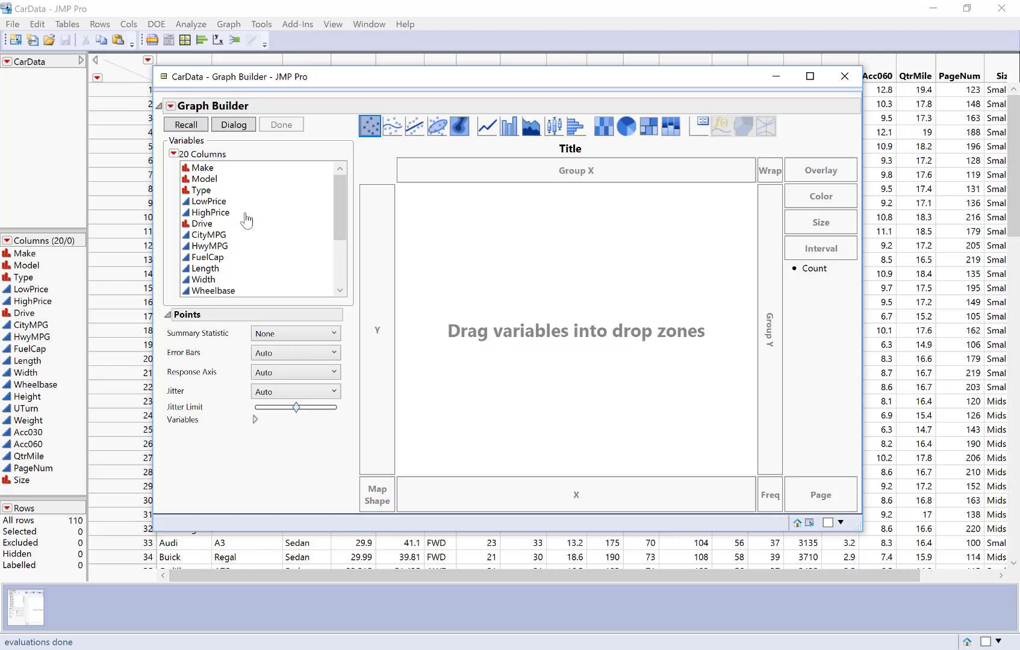
- Put Drive on the X axis and display its counts as bars (FWD ~63, AWD ~25, RWD 22)
click(217, 224)
drag(217, 228, 577, 498)
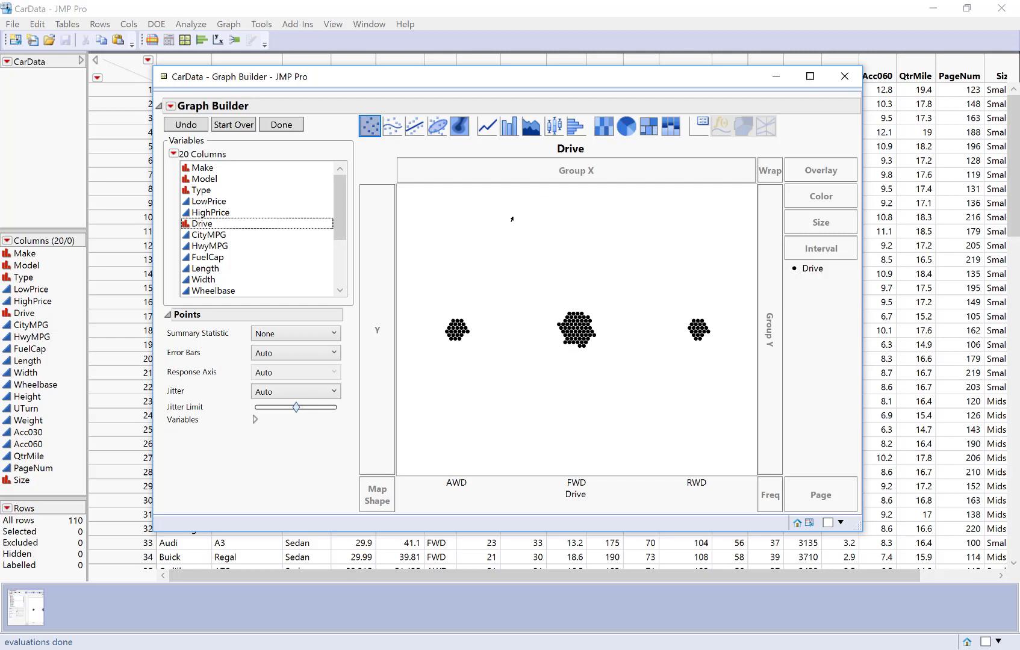
click(507, 132)
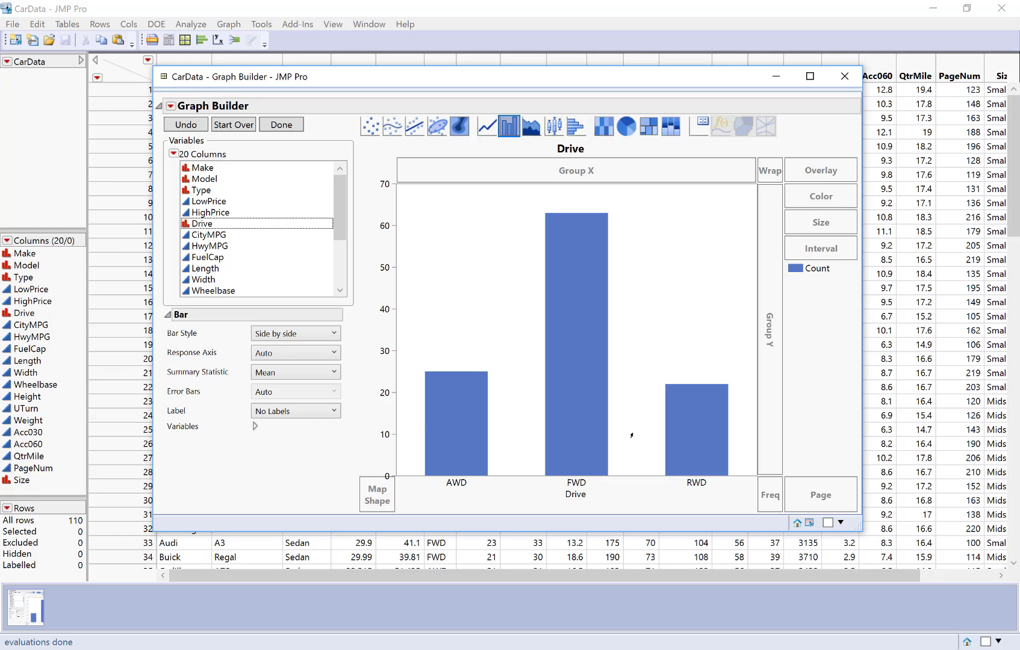
mouse_move(702, 437)
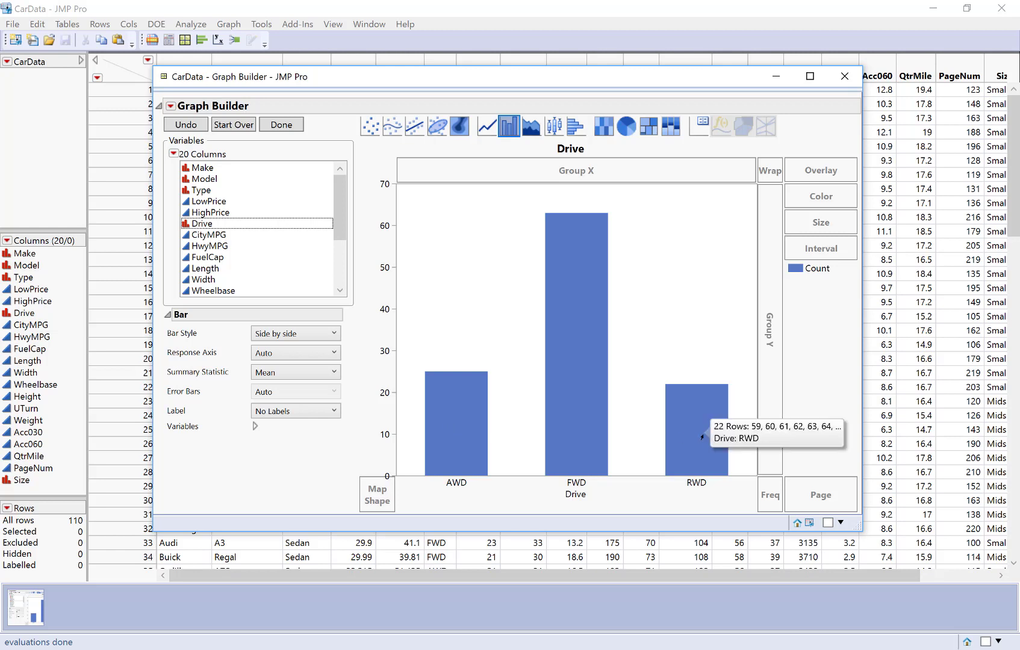
- Drop Size into Group X to split the Drive bars into Large, Midsized and Small panels
drag(337, 221, 338, 278)
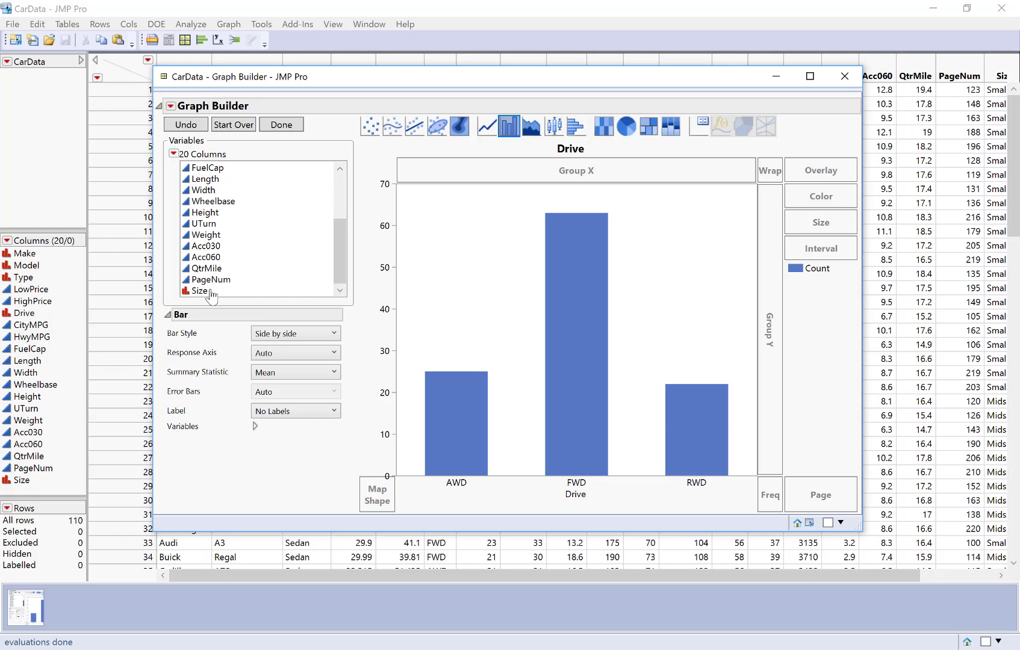
drag(210, 292, 503, 170)
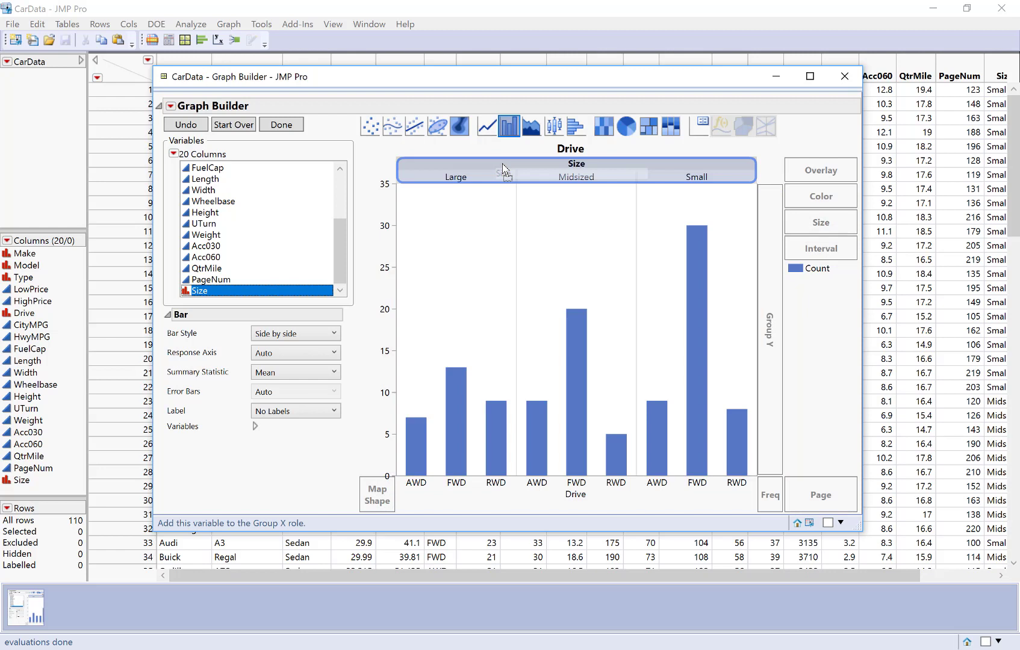
drag(503, 169, 503, 169)
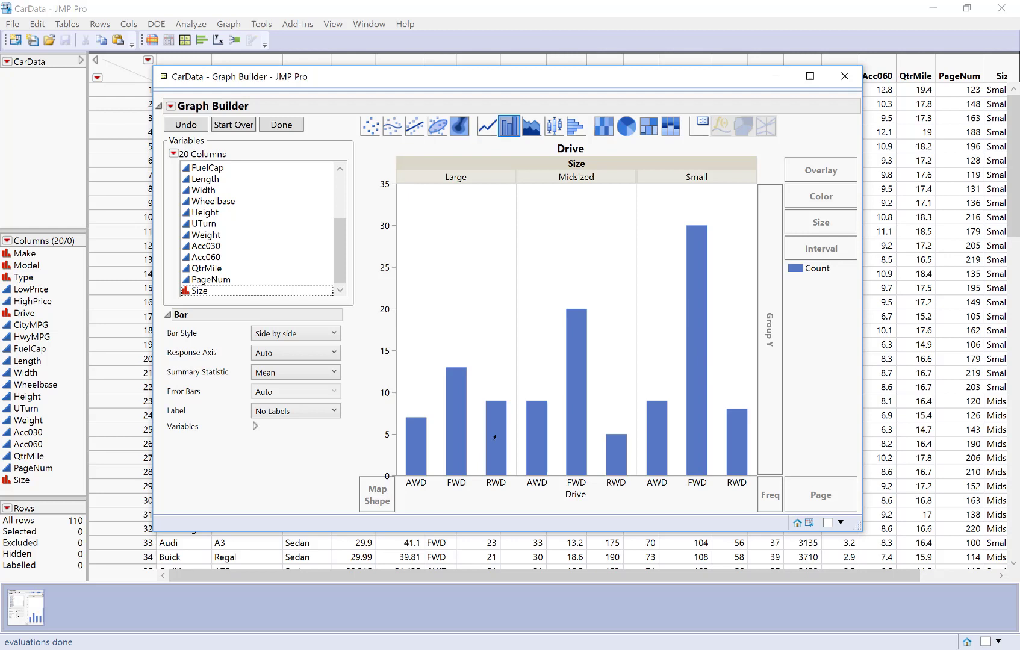
mouse_move(495, 438)
mouse_move(536, 420)
mouse_move(602, 451)
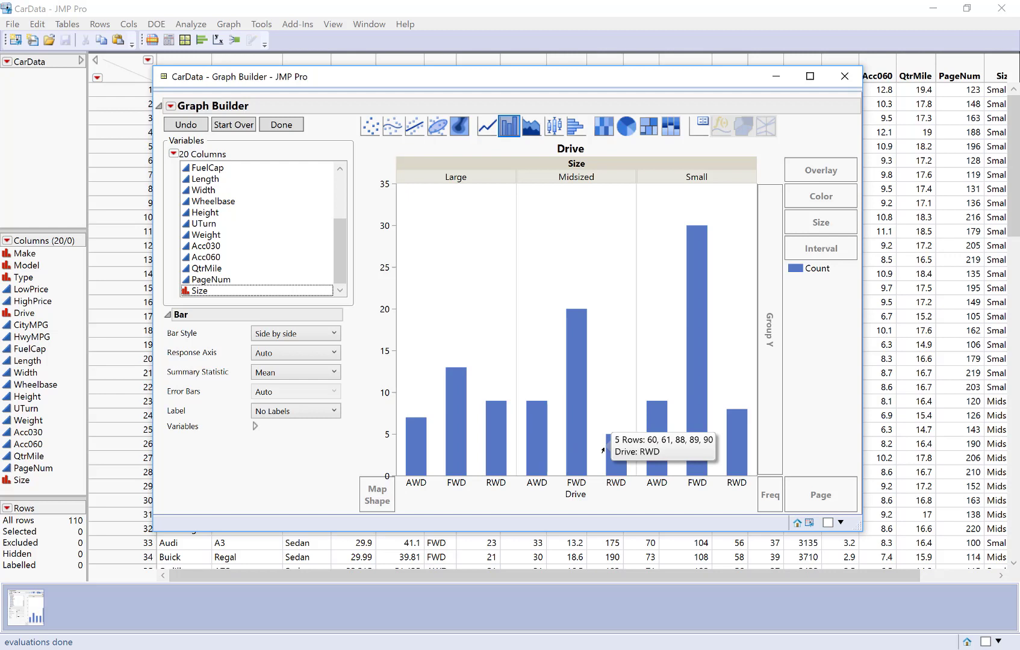